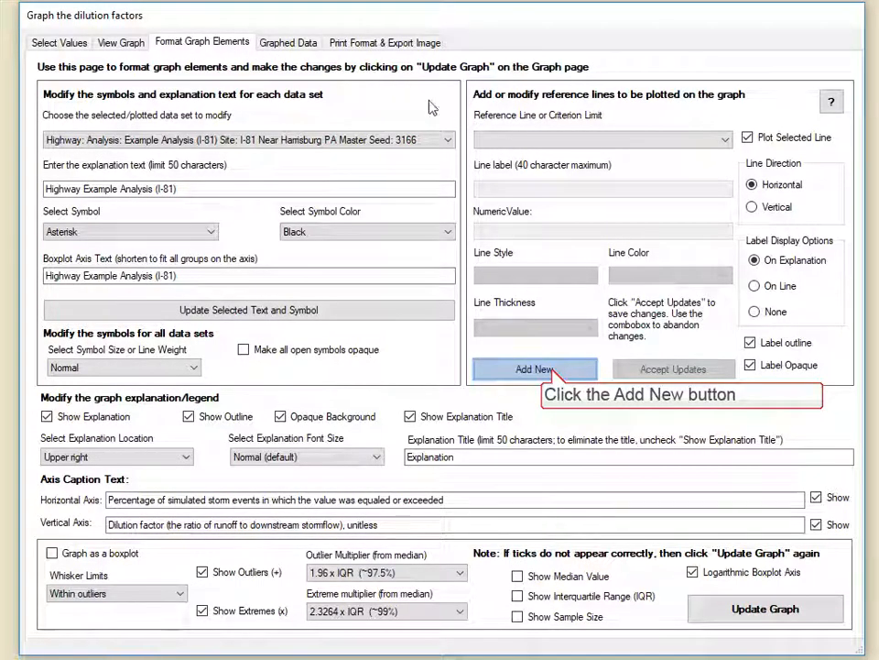
Add a new vertical reference line labelled "3-year risk" with a numeric value of 0.606
click(550, 369)
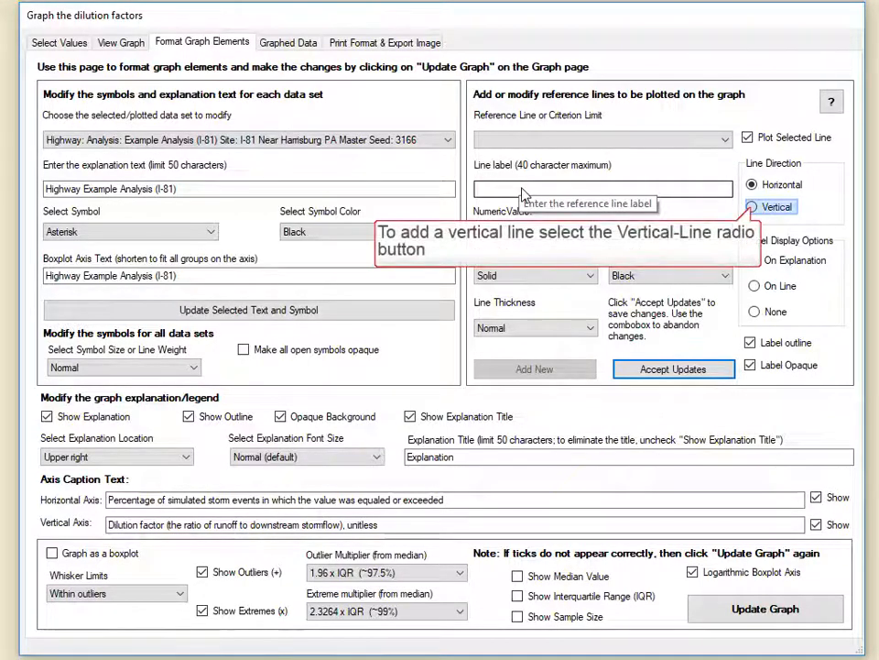
click(752, 206)
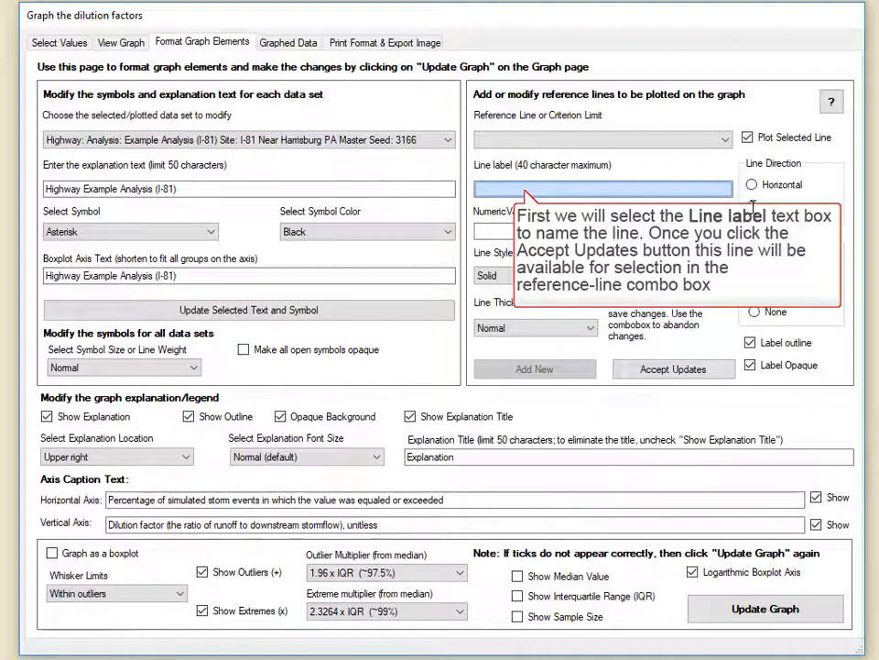
click(526, 190)
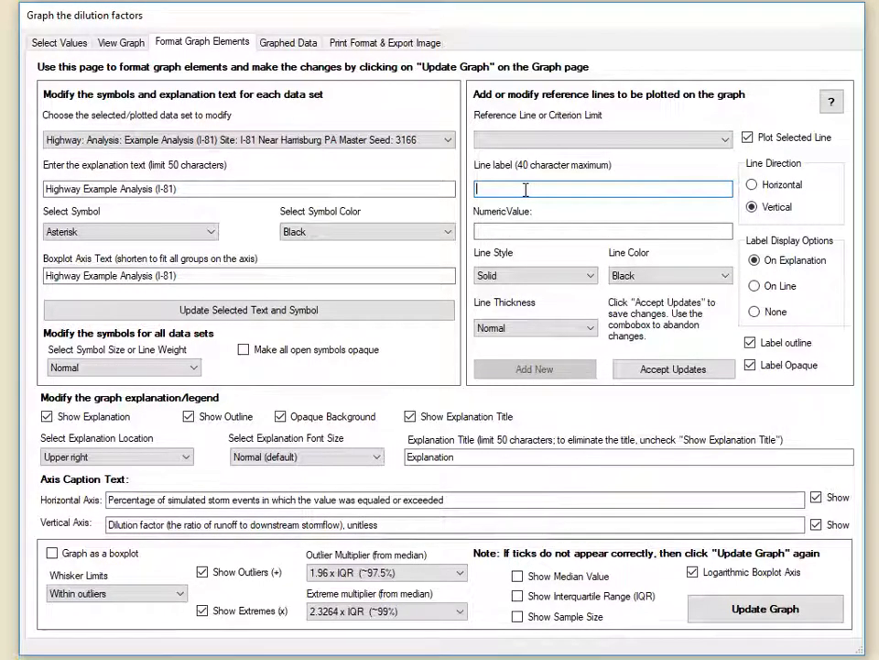
text(3-year ris)
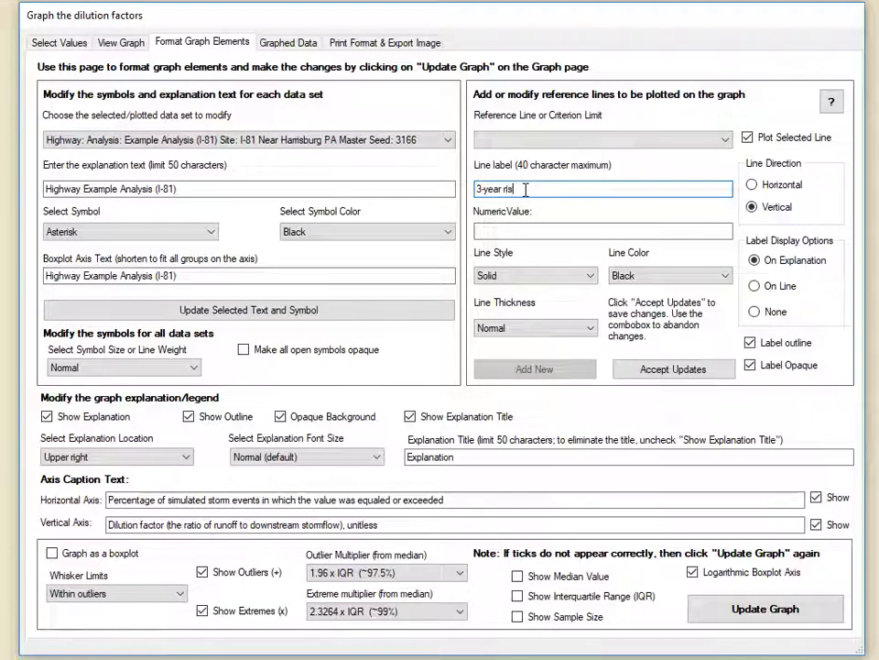
text(k)
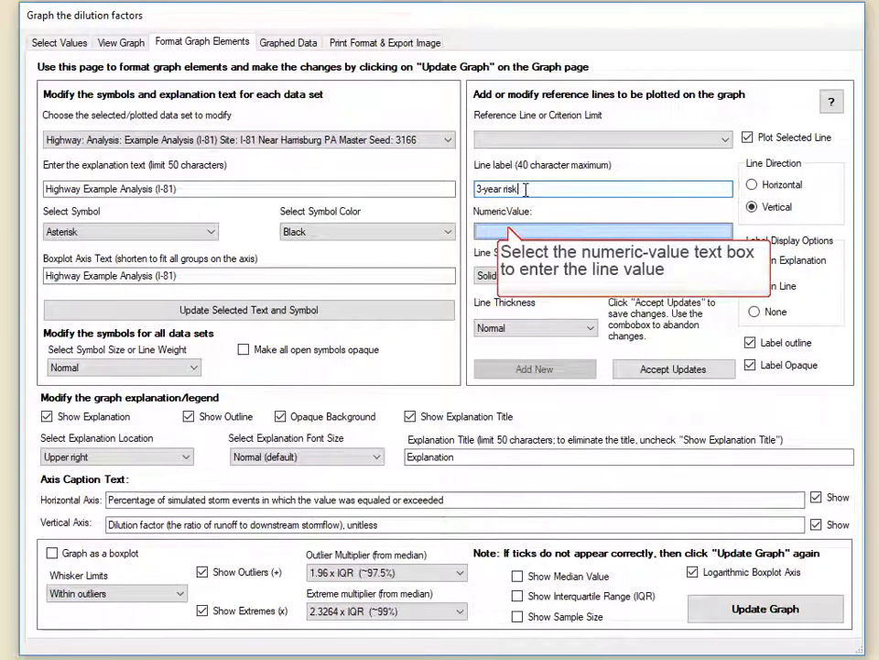
click(507, 230)
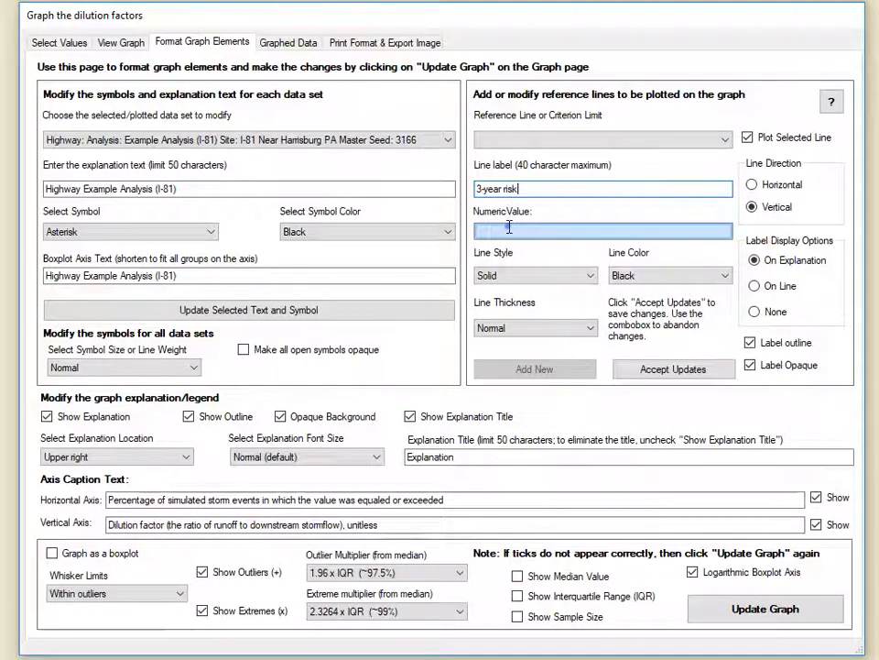
text(0.606)
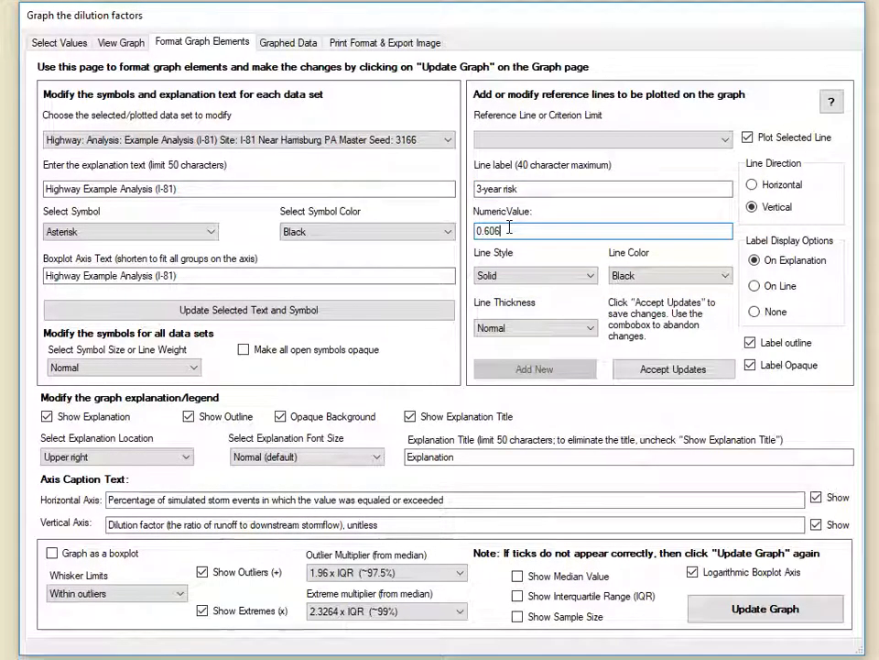
key(Tab)
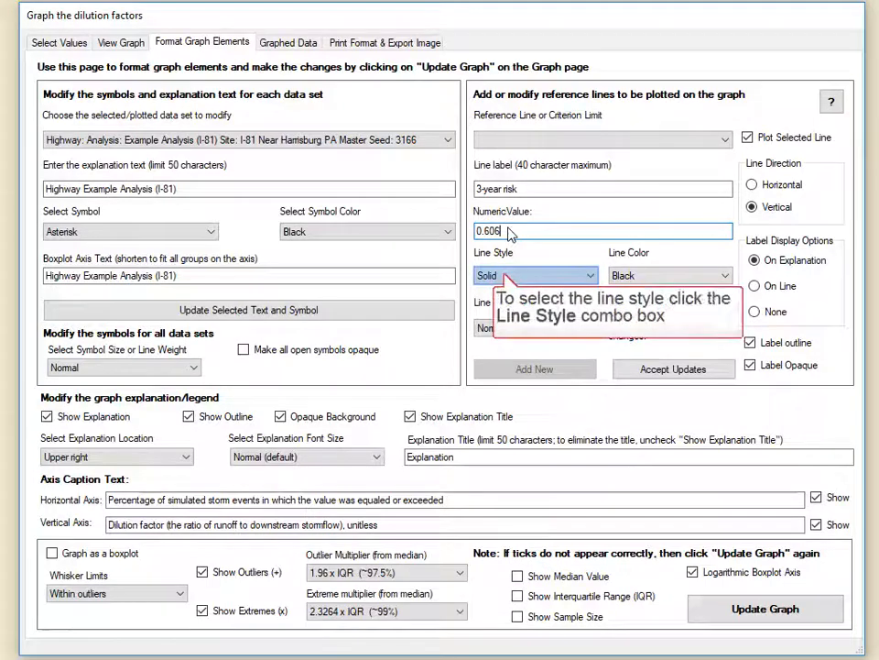
Format the 3-year risk line as solid, thick and green, and accept the updates
click(505, 278)
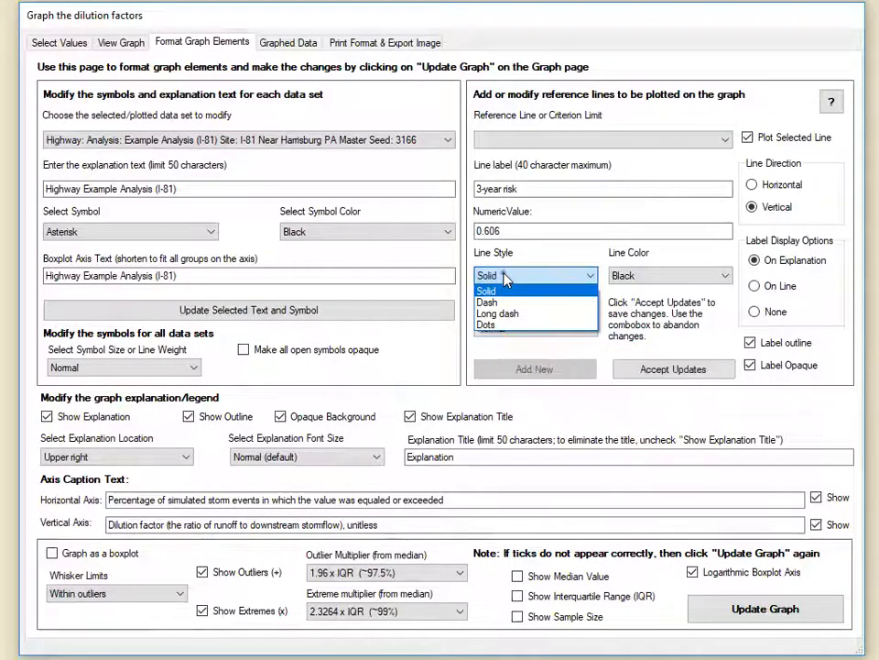
click(504, 279)
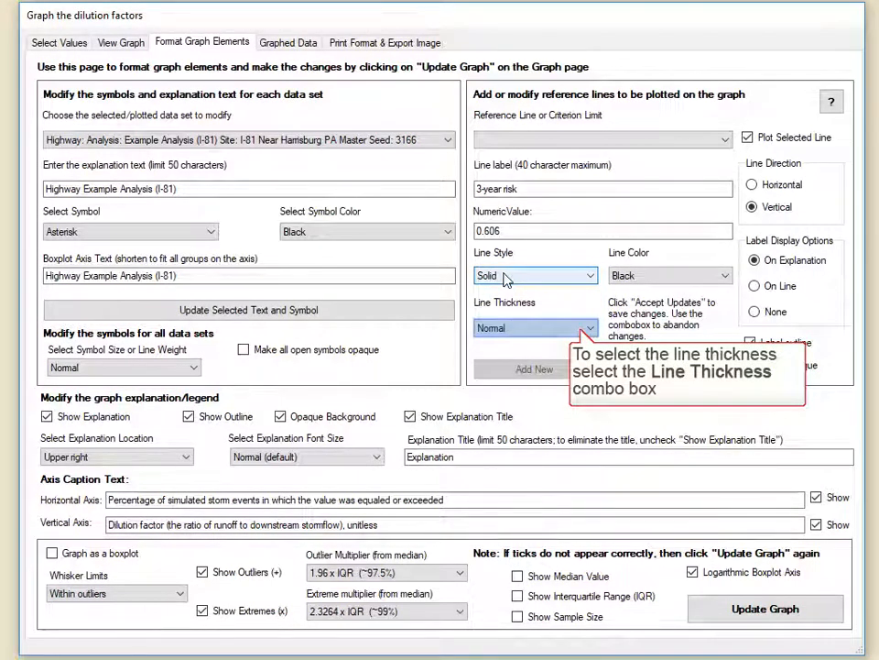
click(582, 330)
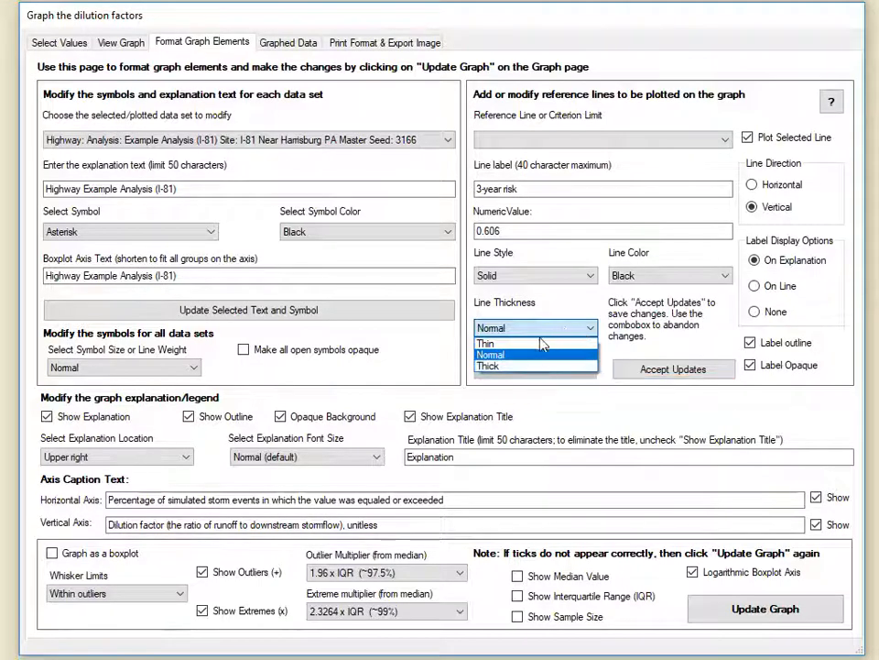
click(529, 365)
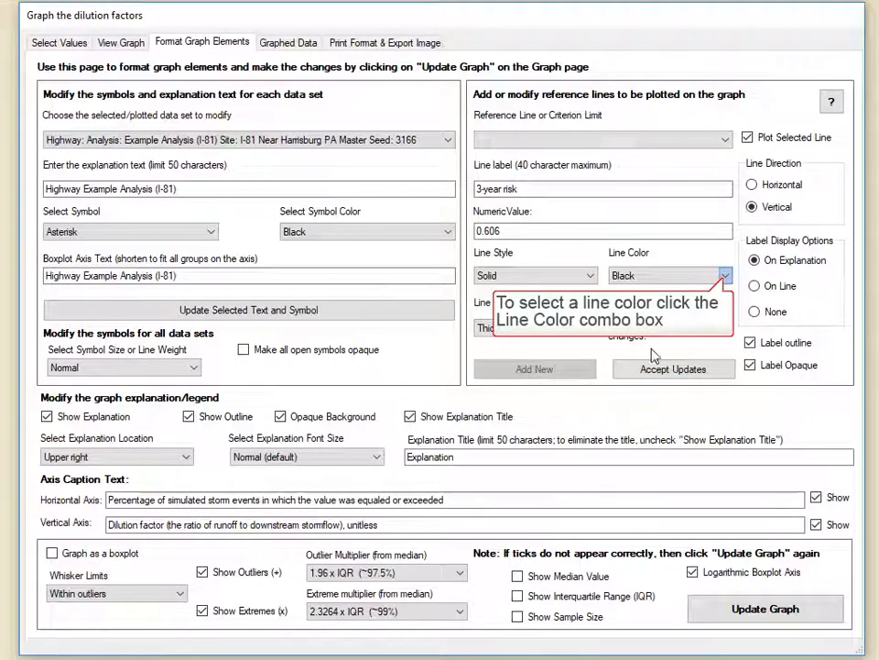
click(725, 279)
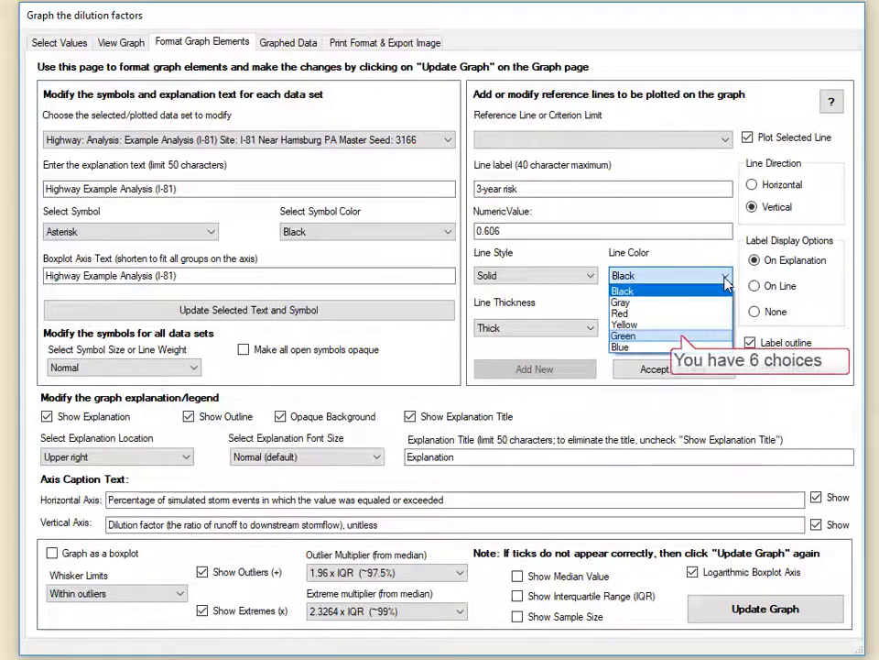
click(683, 335)
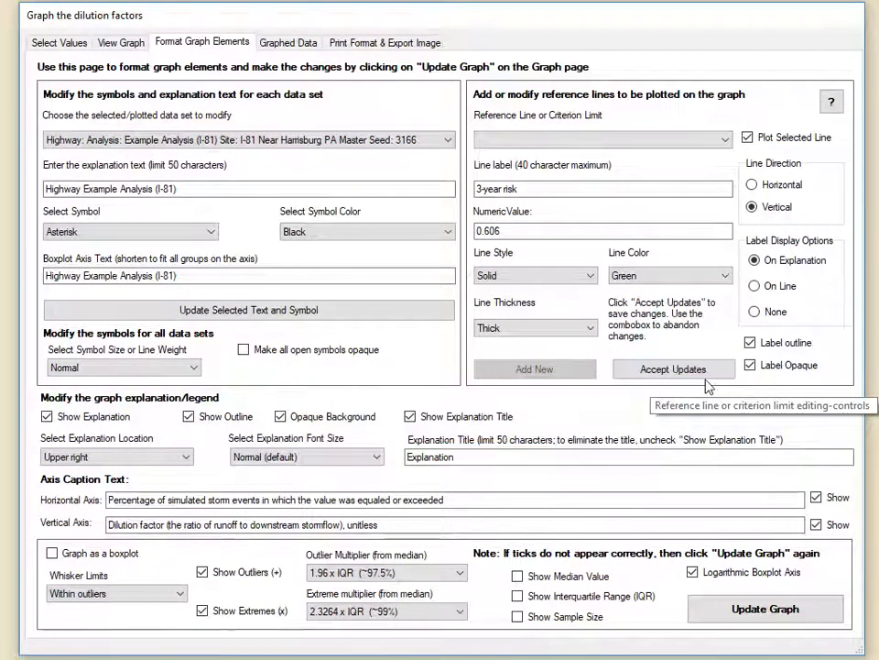
click(672, 372)
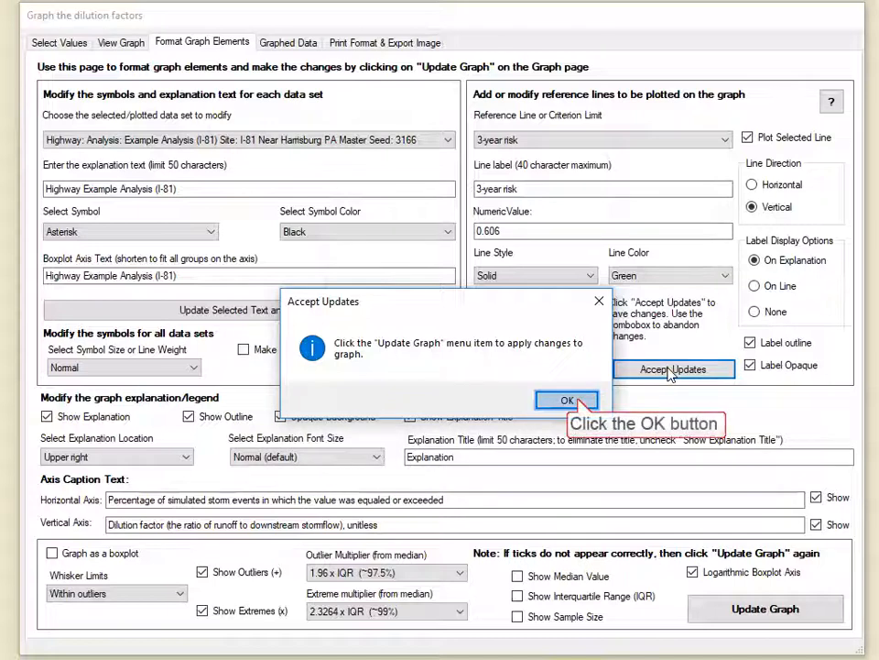
click(563, 401)
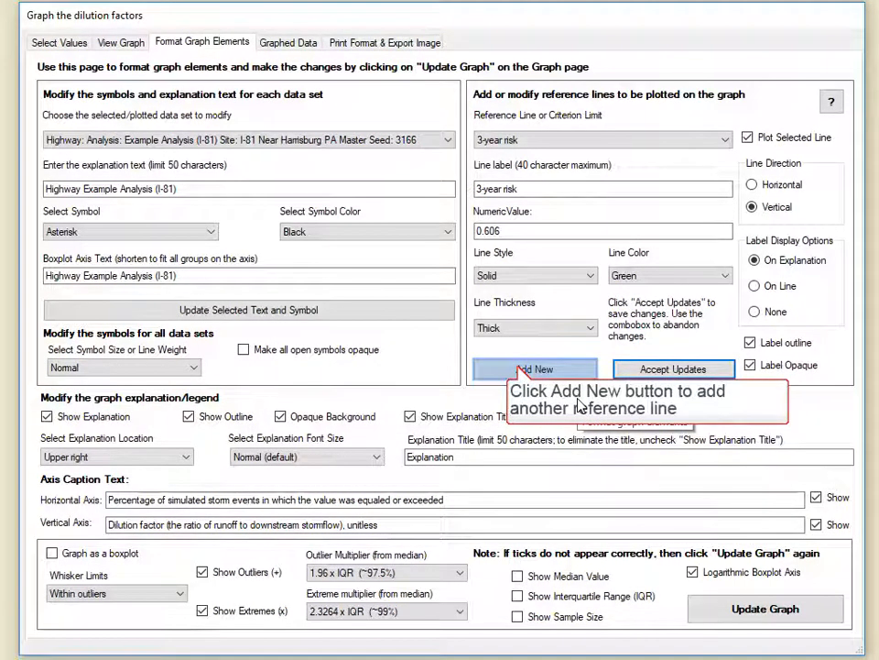
Add a new horizontal reference line labelled "Half highway runoff" with a numeric value of 0.5
click(519, 369)
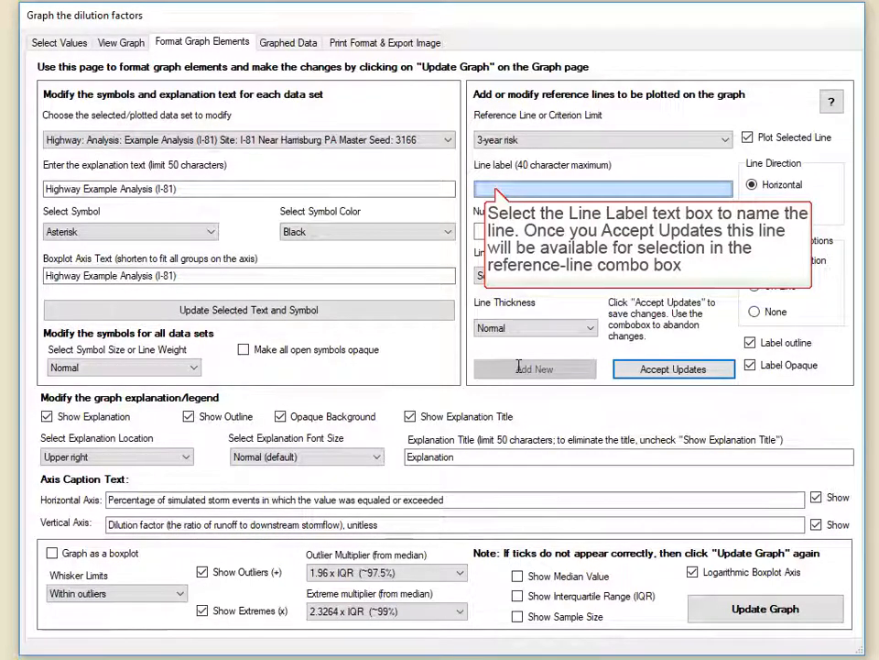
click(495, 187)
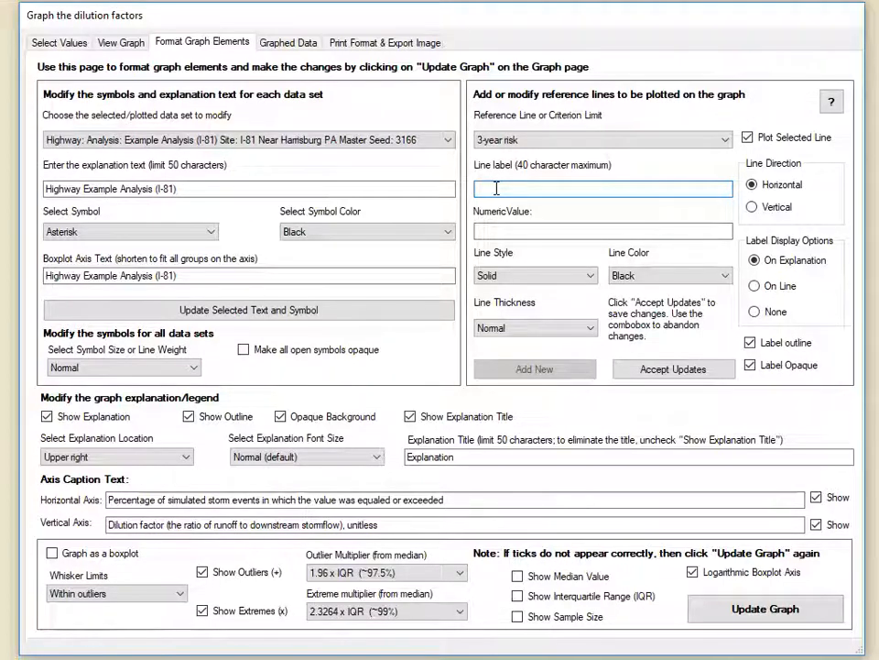
text(Half high)
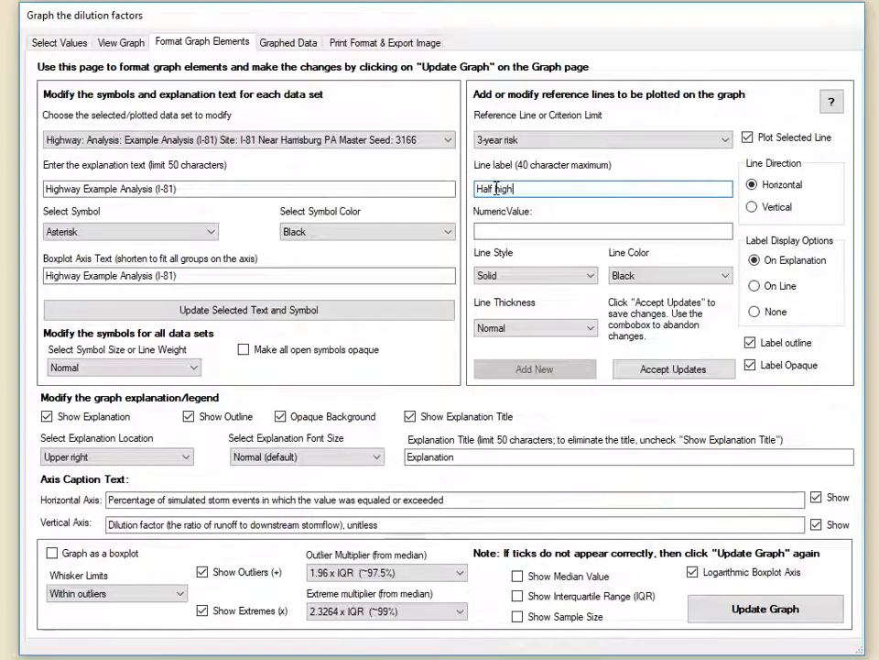
text(way runoff)
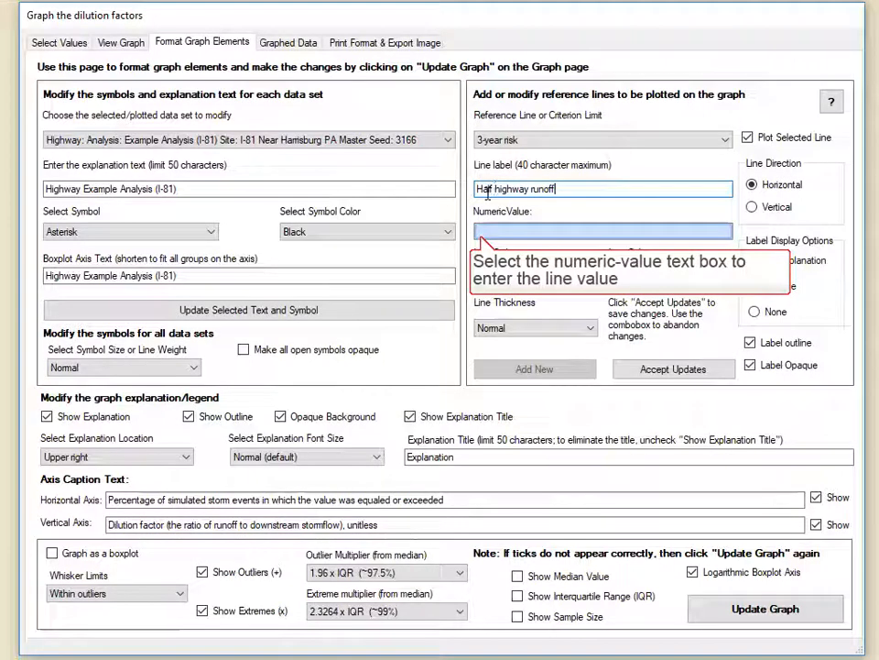
click(482, 232)
text(0.5)
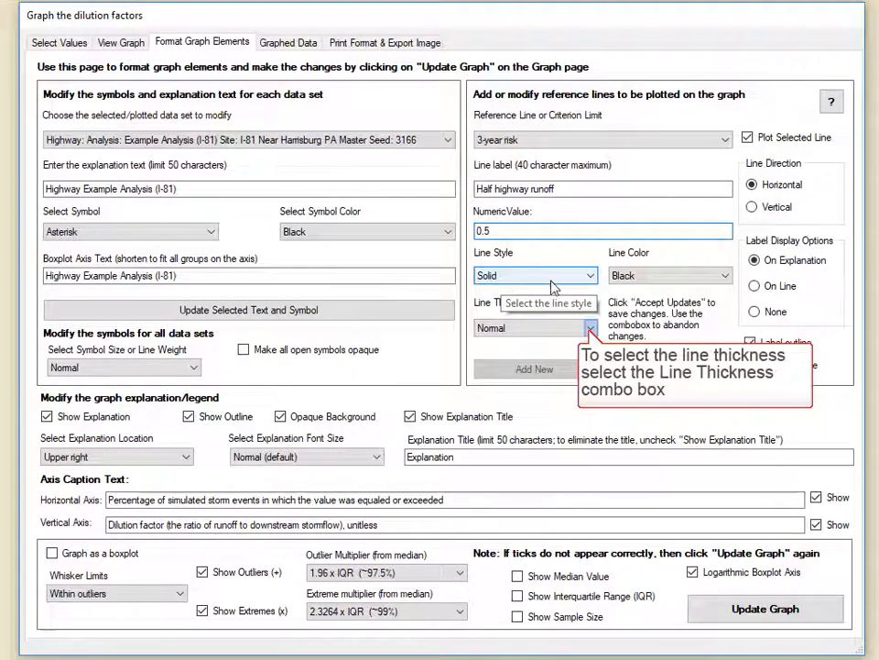
Make the Half highway runoff line thick and blue, and accept the updates
click(589, 329)
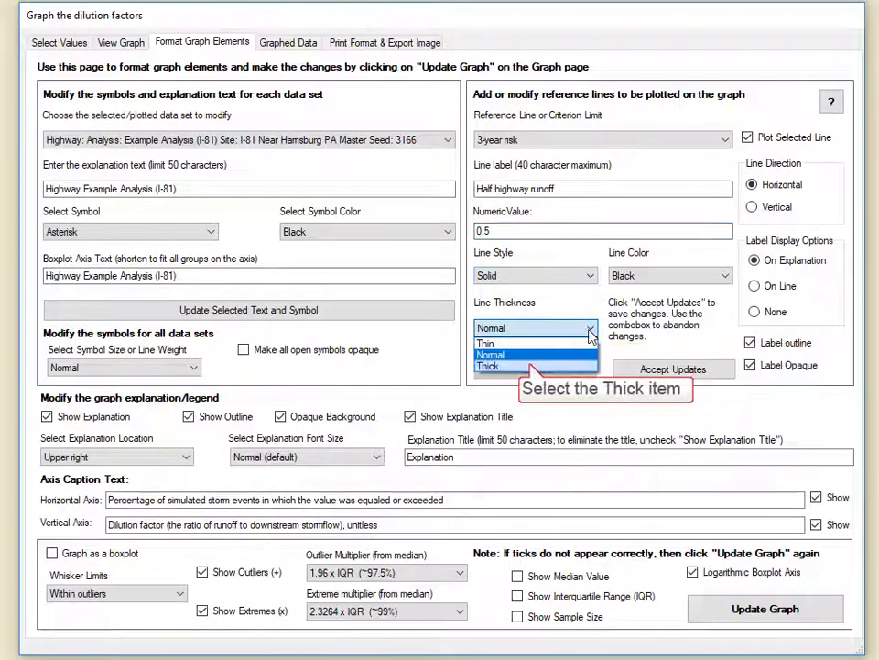
click(531, 367)
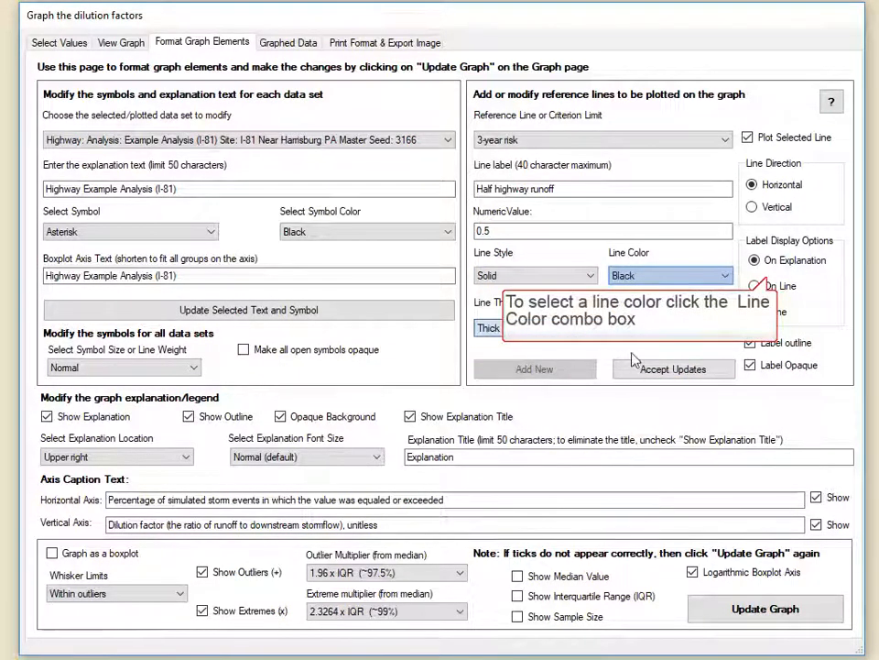
click(719, 277)
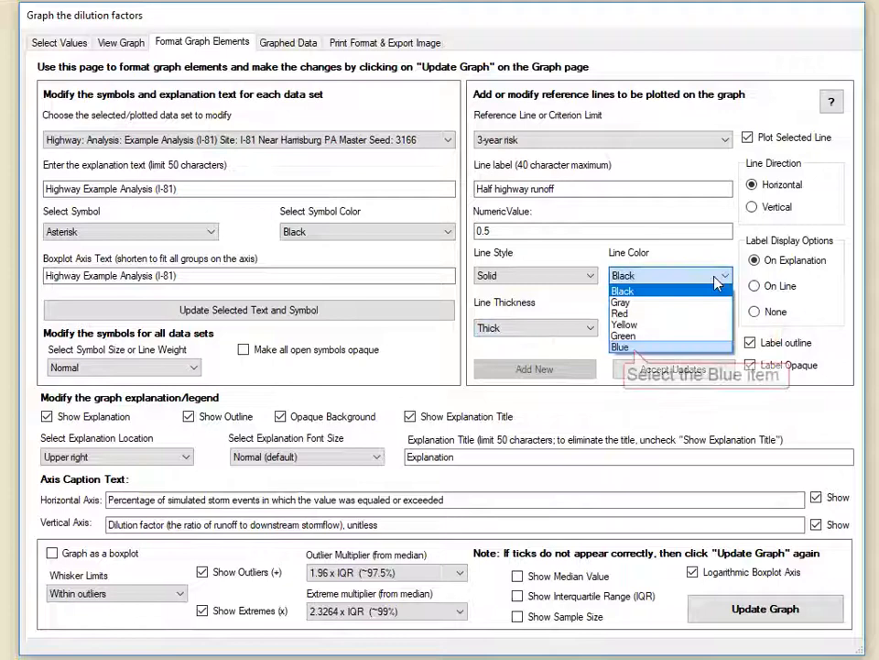
click(636, 347)
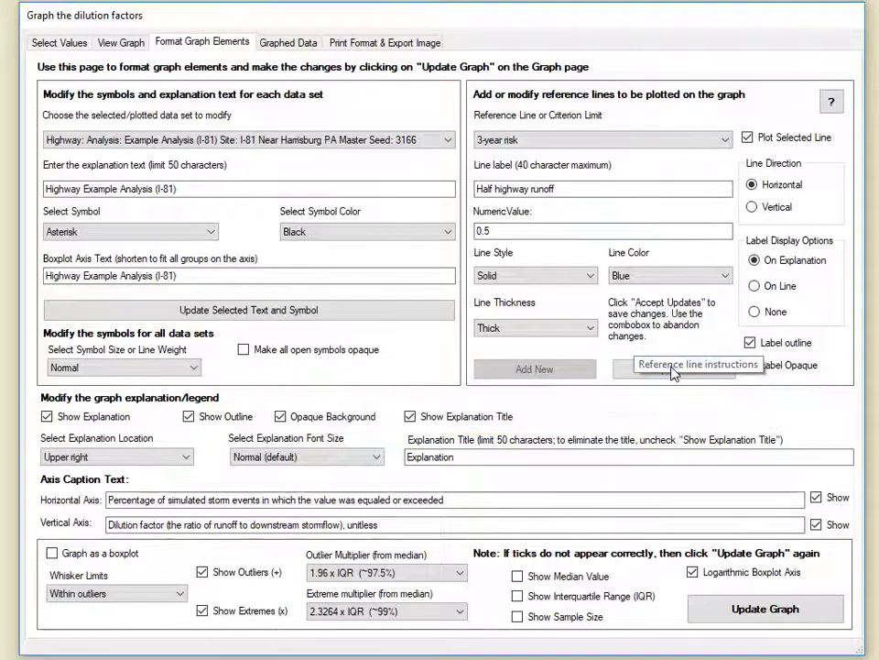
click(673, 371)
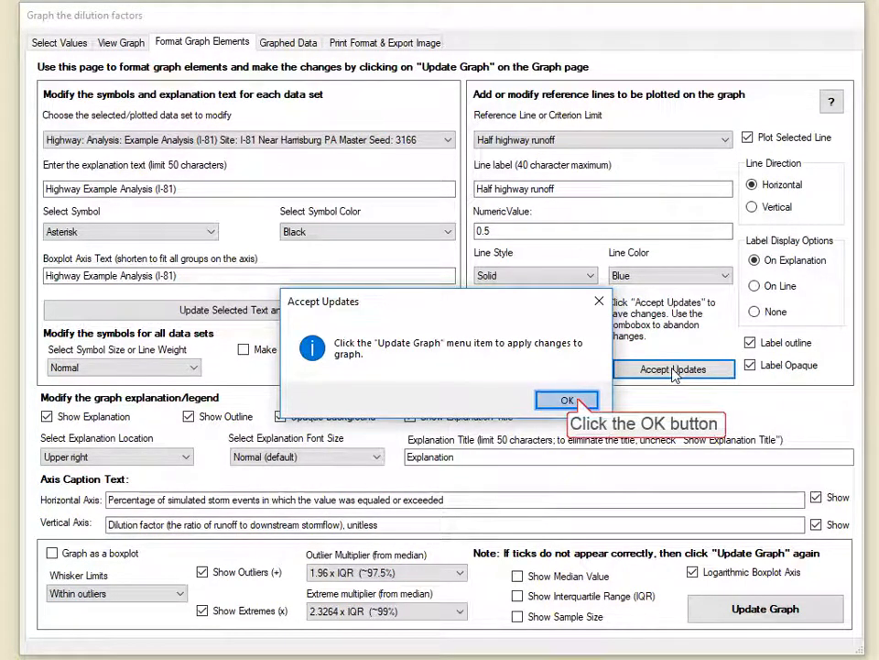
click(567, 400)
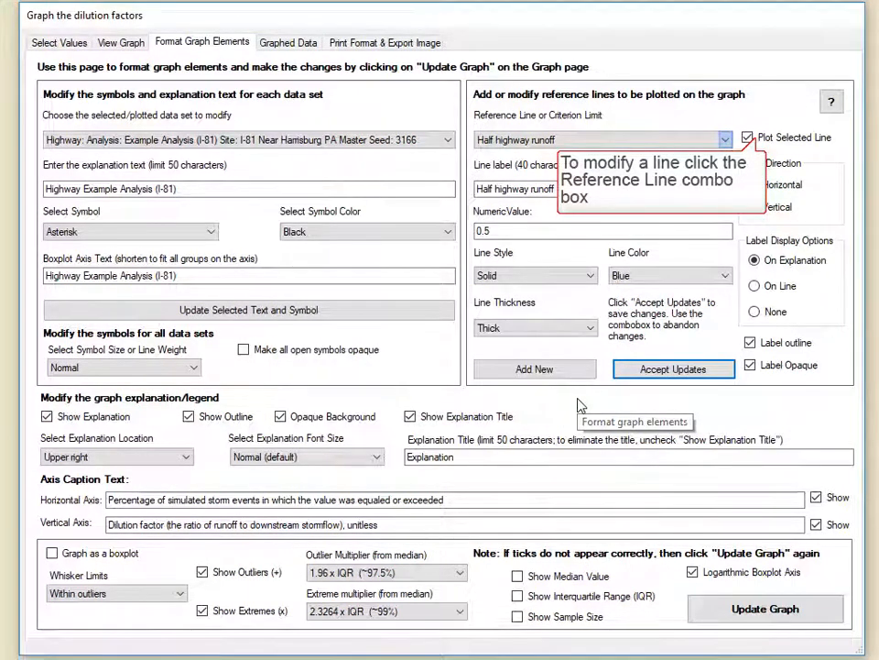
Choose Half highway runoff as the reference line to modify and update the graph to plot the reference lines
click(726, 139)
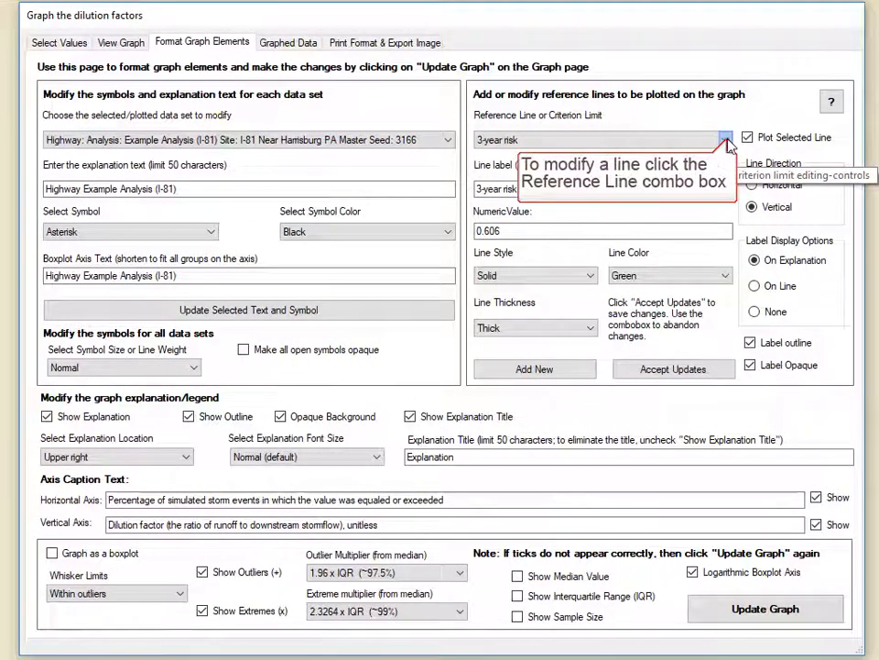
click(726, 140)
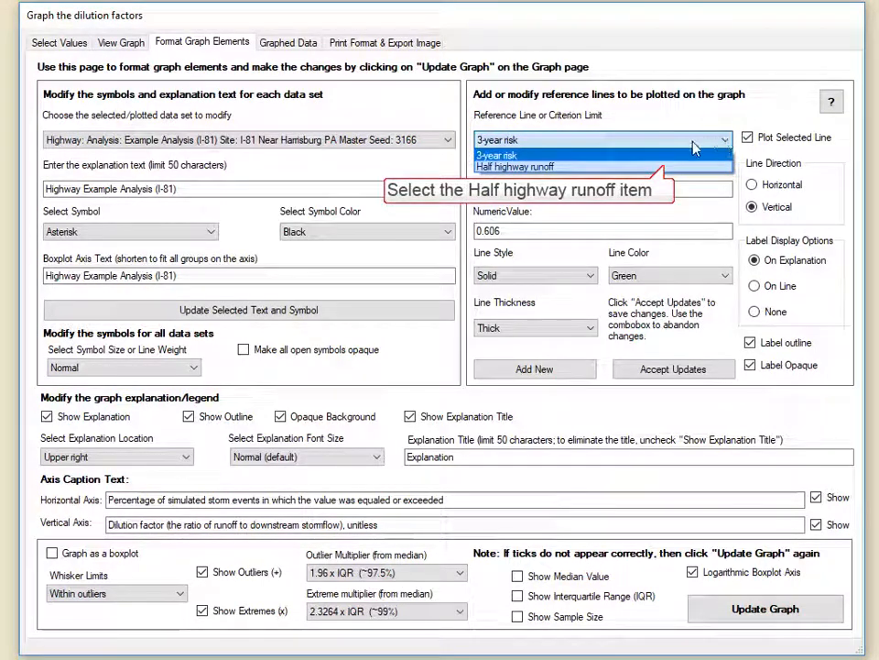
click(669, 167)
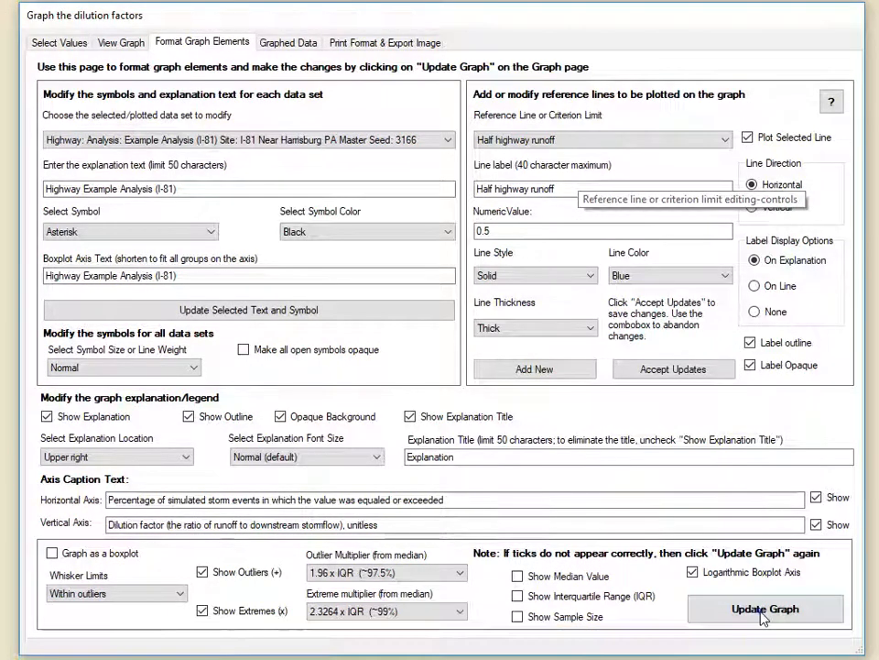
click(733, 609)
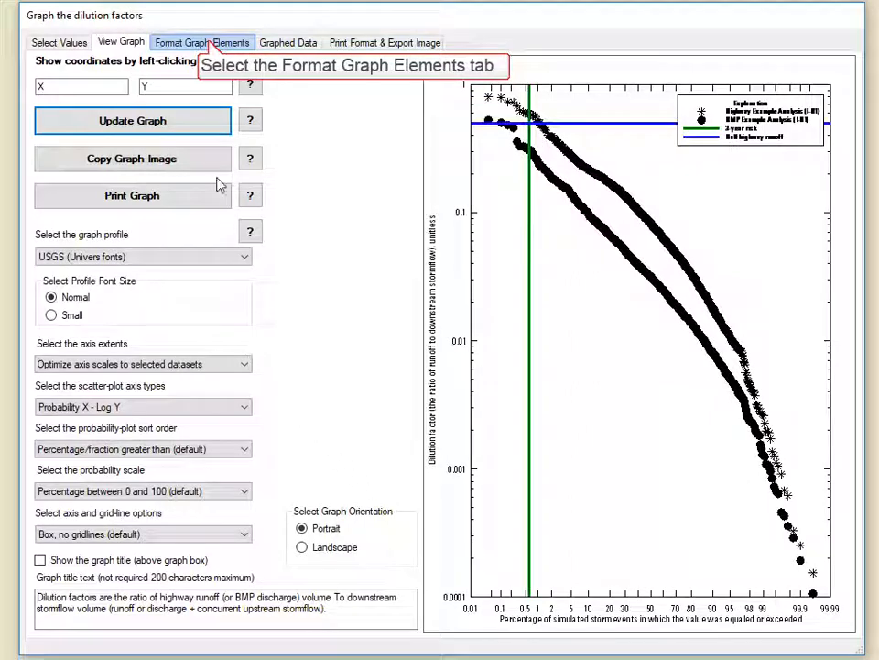
Turn off plotting of the Half highway runoff line in the graph element formatting and accept the updates
click(203, 43)
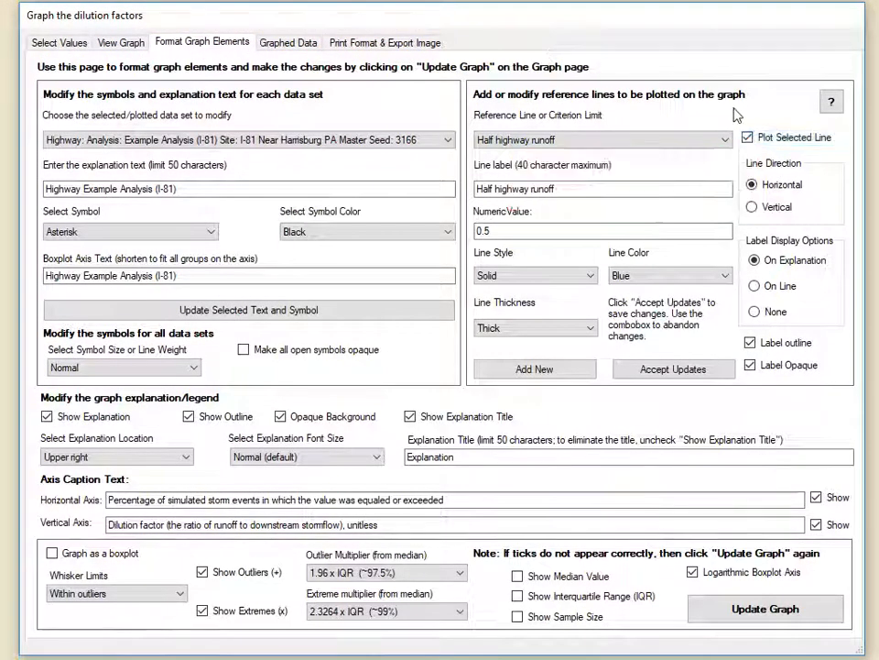
click(749, 139)
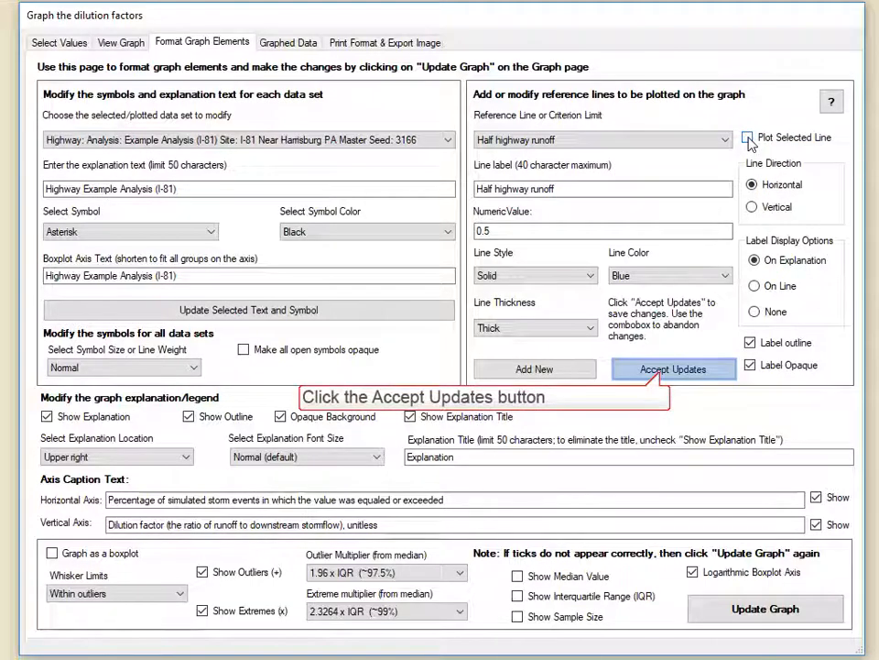
click(664, 372)
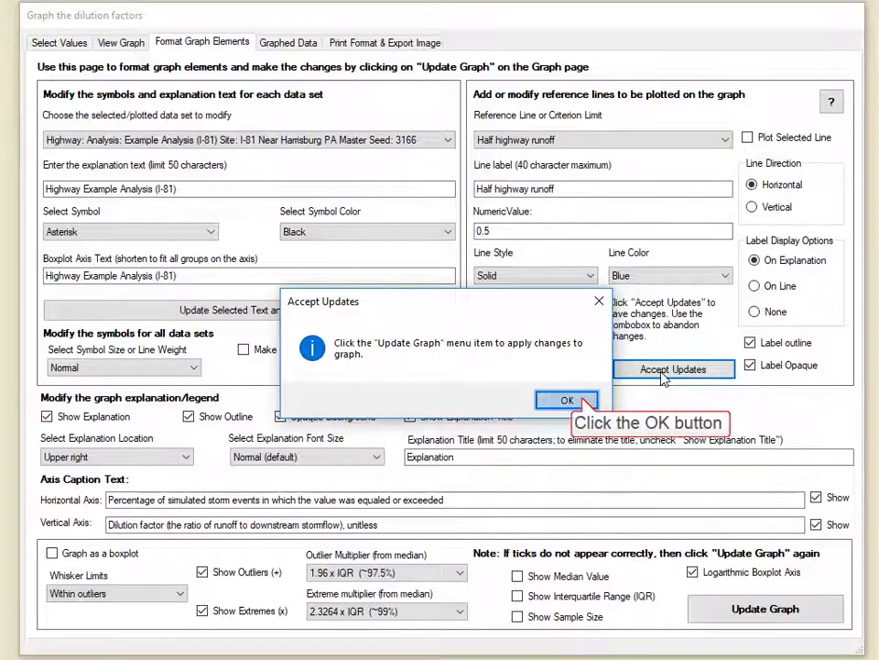
click(583, 402)
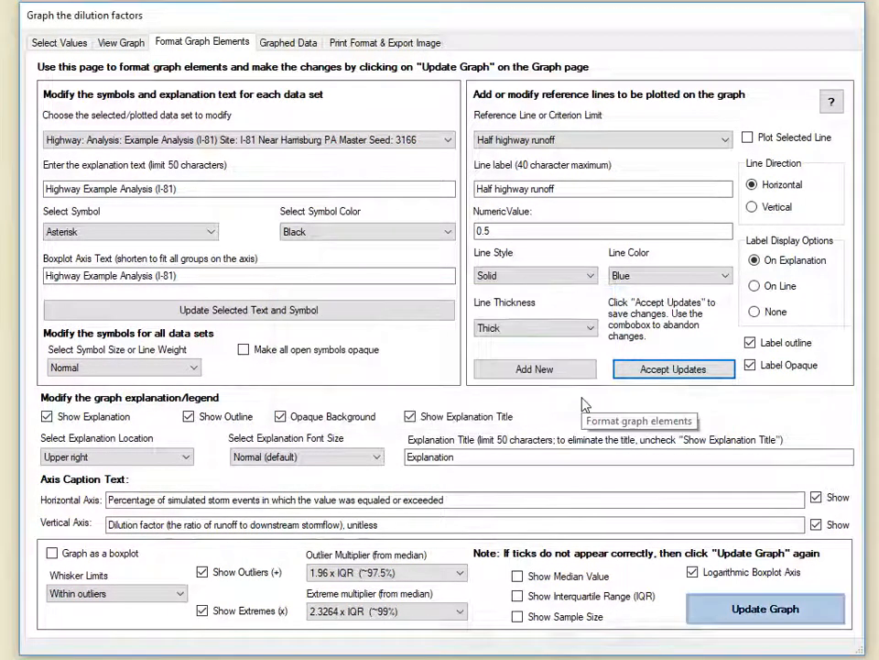
Update the graph to apply the turned-off plotting of the Half highway runoff line
click(752, 608)
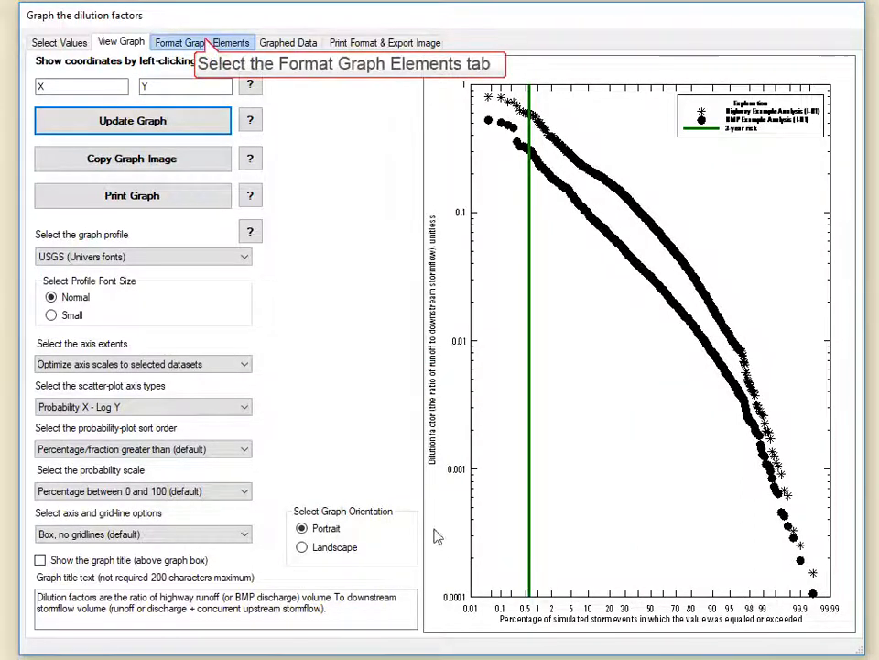
Turn plotting of the Half highway runoff line back on in the graph element formatting, accept the updates and update the graph
click(210, 42)
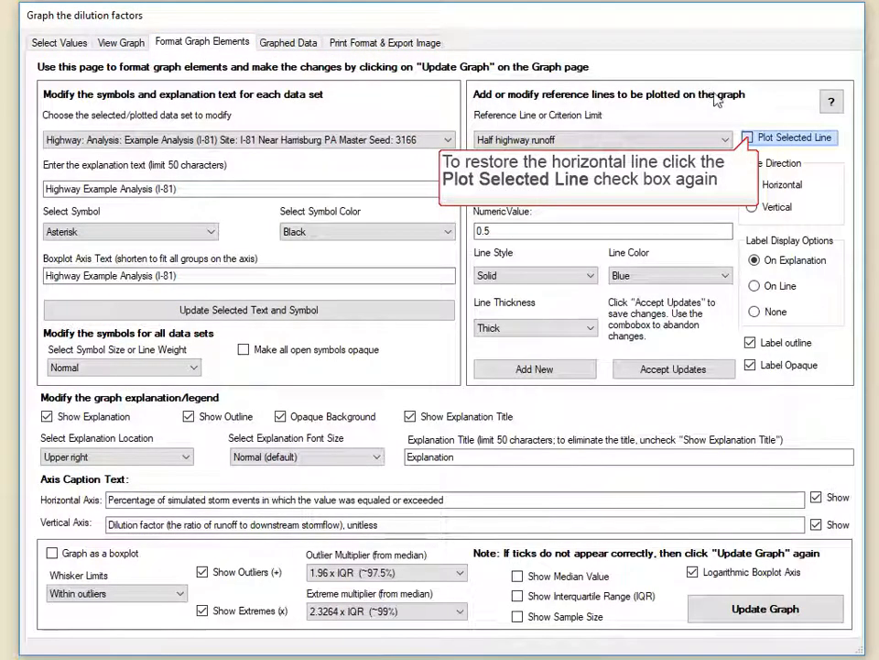
click(748, 138)
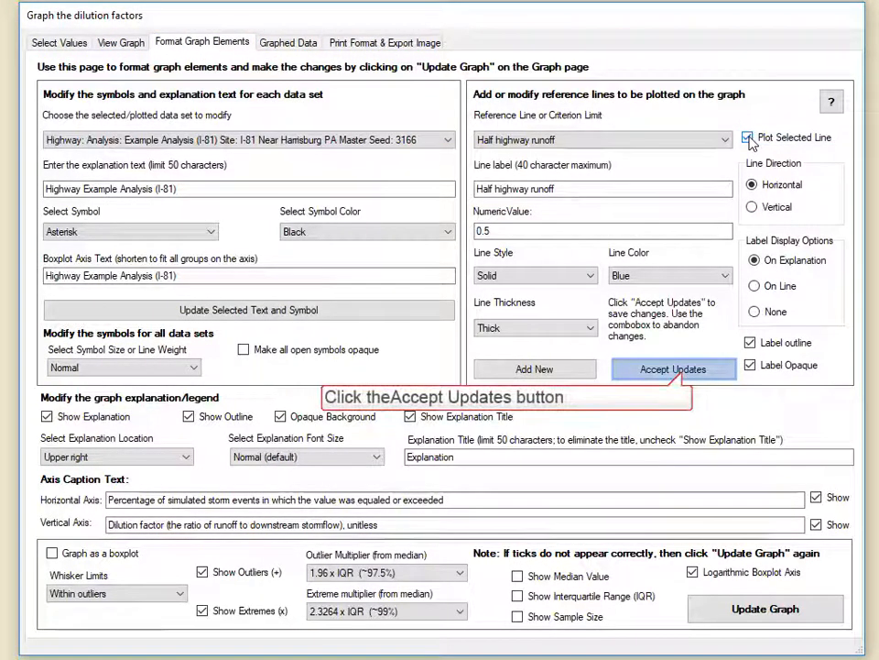
click(683, 373)
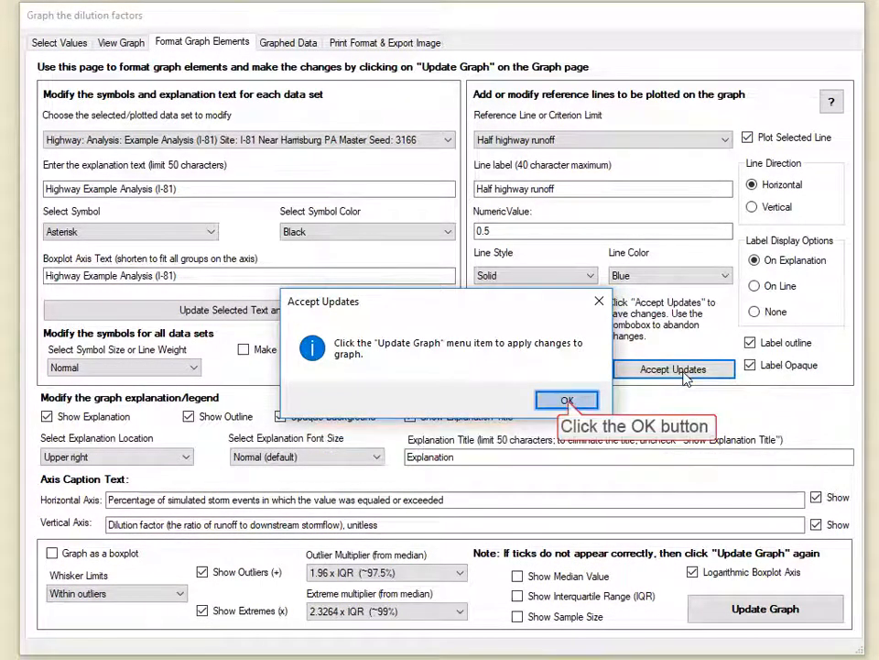
click(568, 400)
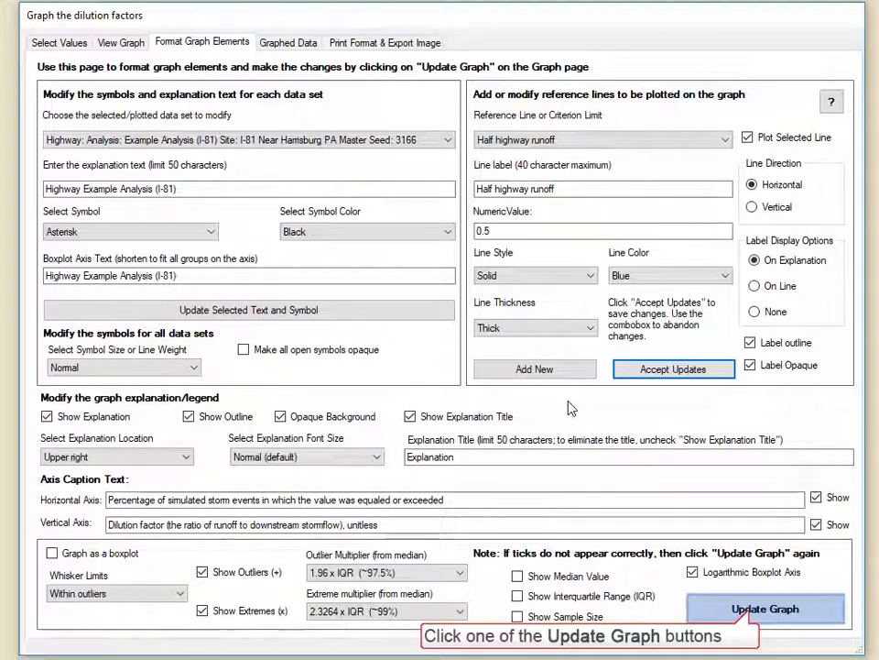
click(753, 610)
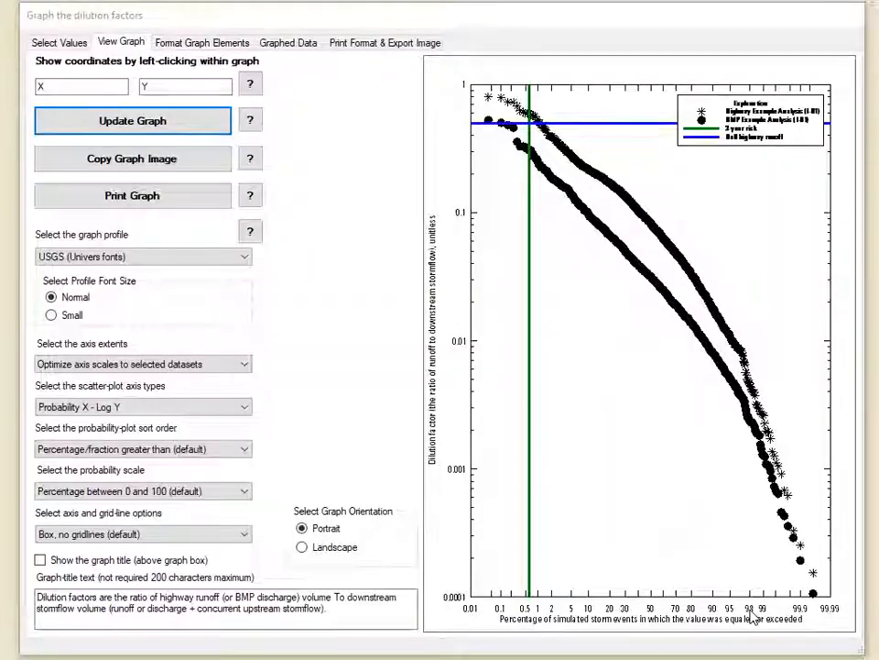